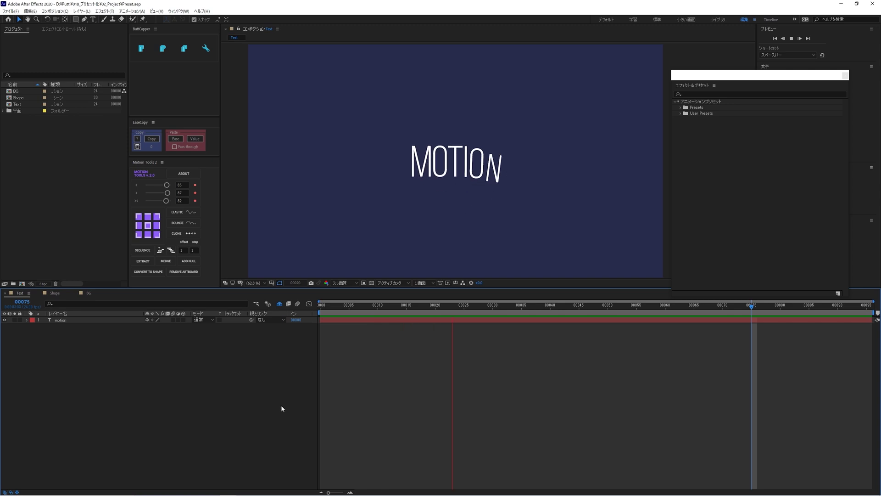
# - Preview the Shape composition's animation, then the BG composition's purple circles animation
pyautogui.click(54, 294)
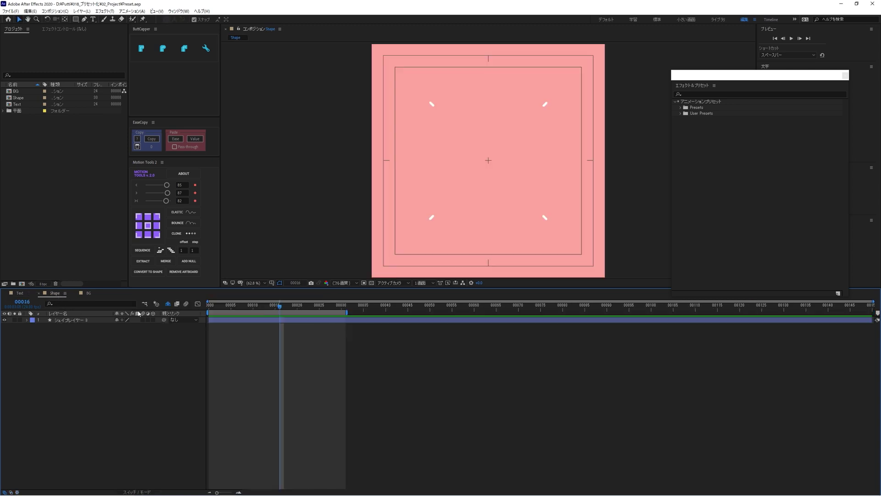
pyautogui.press('space')
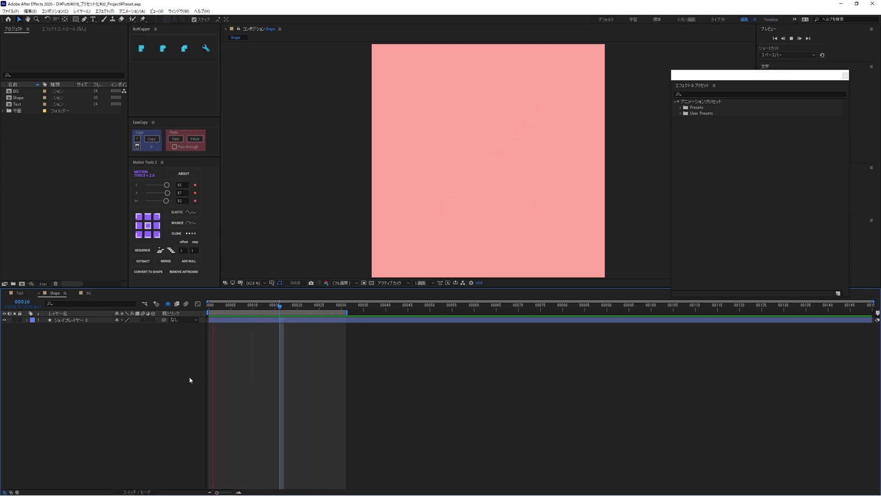
pyautogui.click(89, 293)
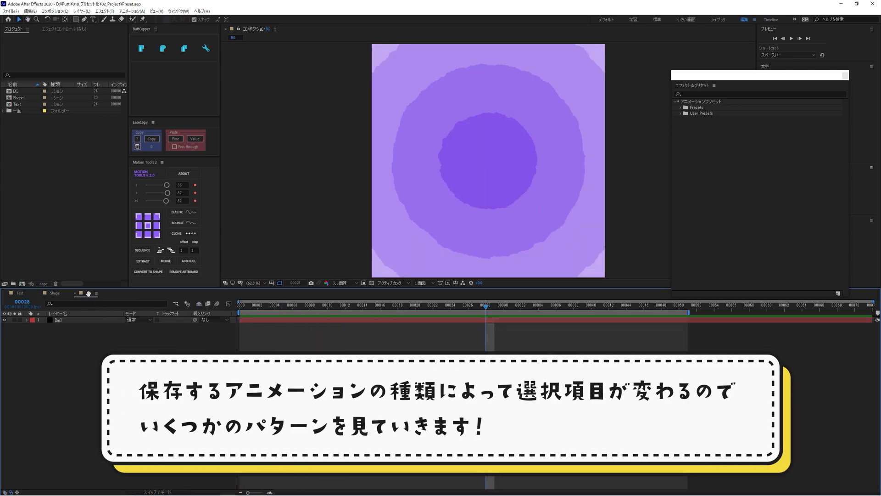
pyautogui.press('space')
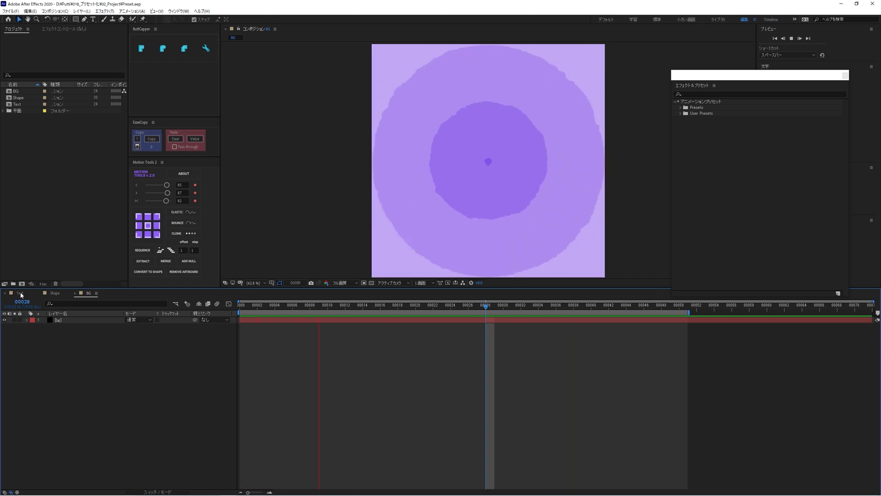
# - Show the Text comp at about frame 47 with MOTION spread out, and reposition Effects & Presets
pyautogui.click(20, 294)
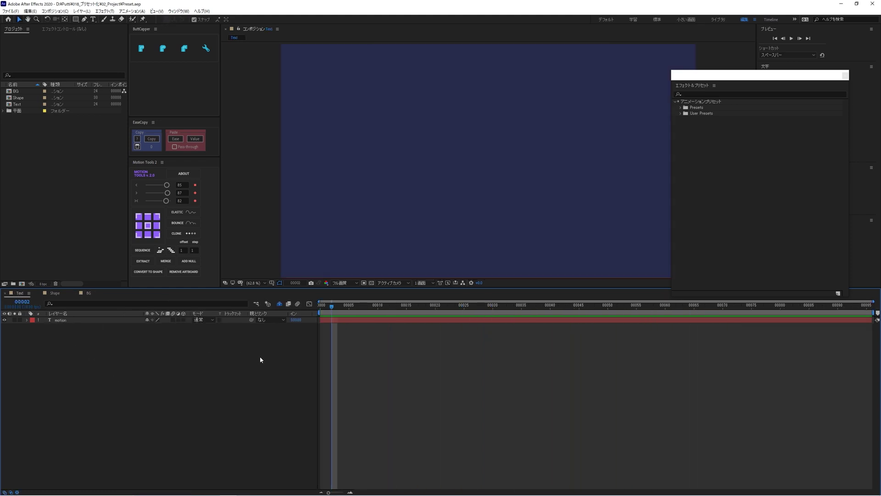
pyautogui.moveTo(326, 313)
pyautogui.mouseDown()
pyautogui.moveTo(611, 312)
pyautogui.moveTo(596, 312)
pyautogui.mouseUp()
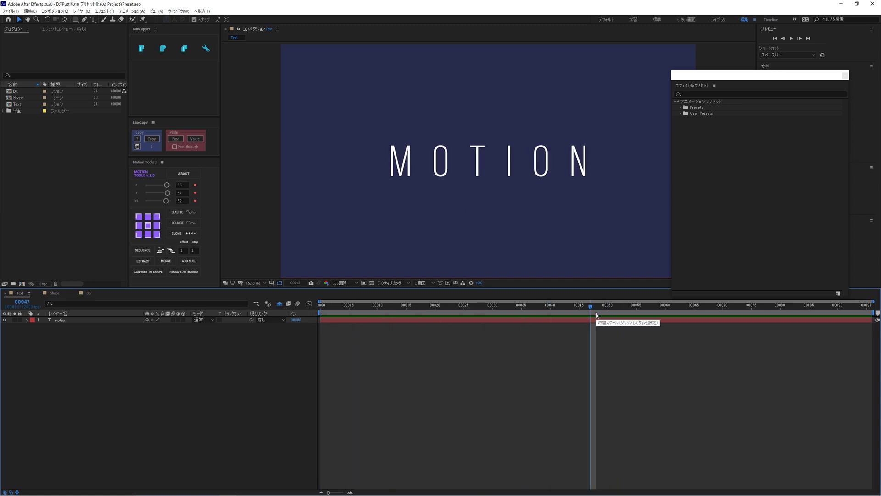
pyautogui.moveTo(763, 77); pyautogui.dragTo(730, 80)
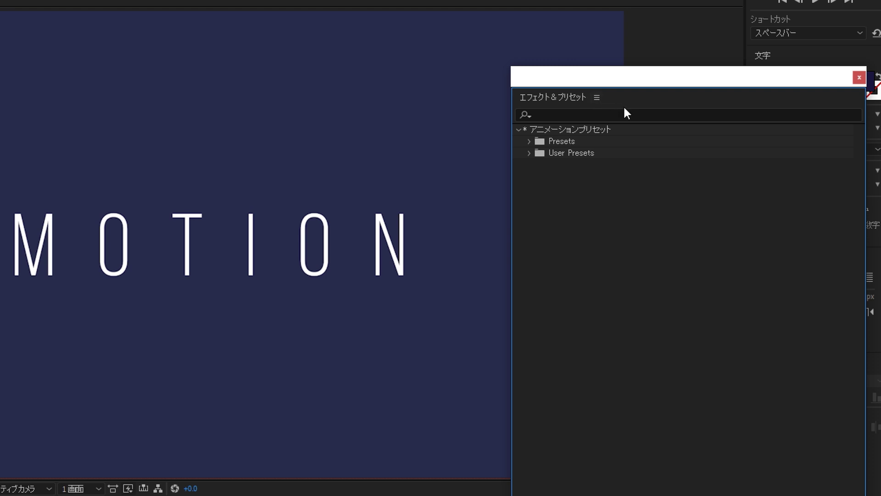
pyautogui.click(597, 96)
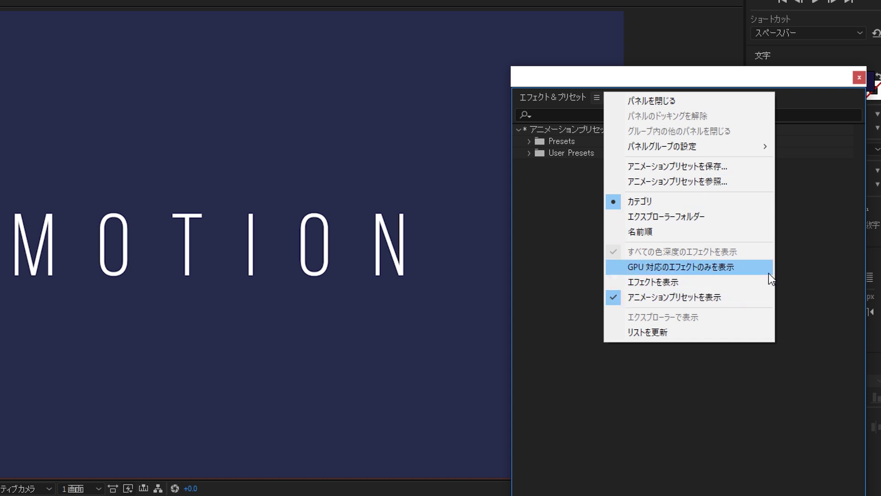
pyautogui.click(821, 254)
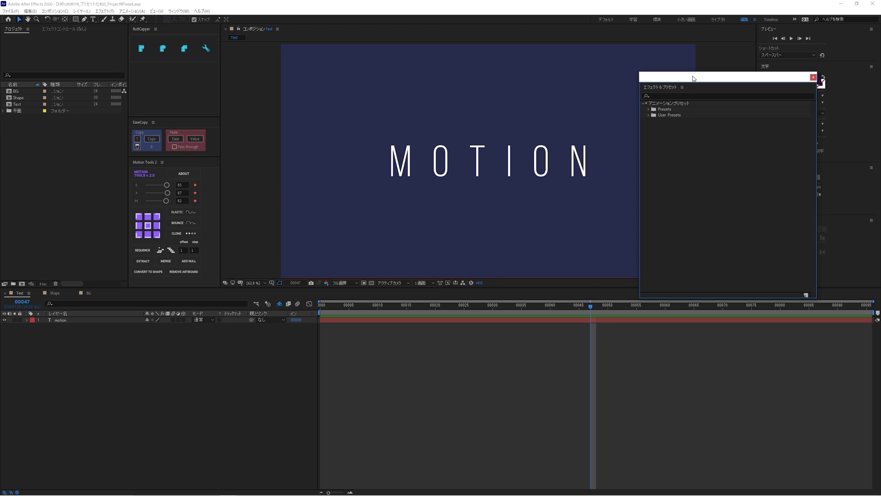
pyautogui.moveTo(693, 78); pyautogui.dragTo(722, 80)
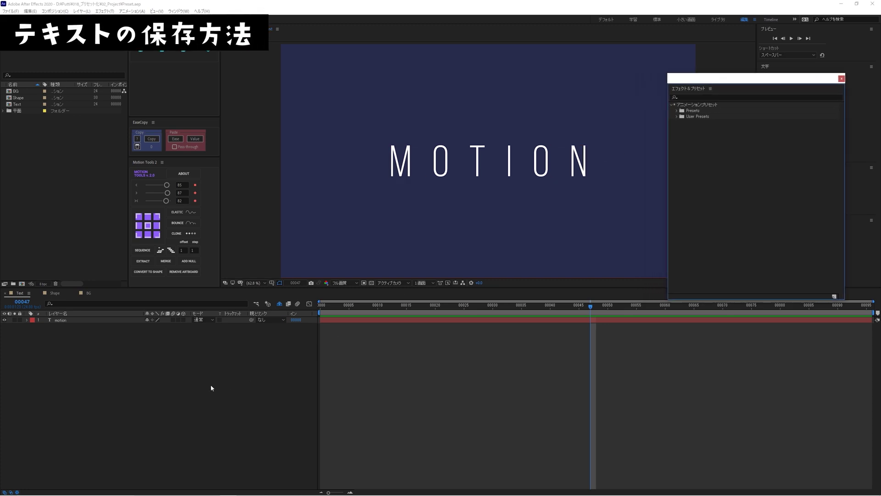
# - Select the motion text layer and reveal its テキスト property group
pyautogui.click(28, 321)
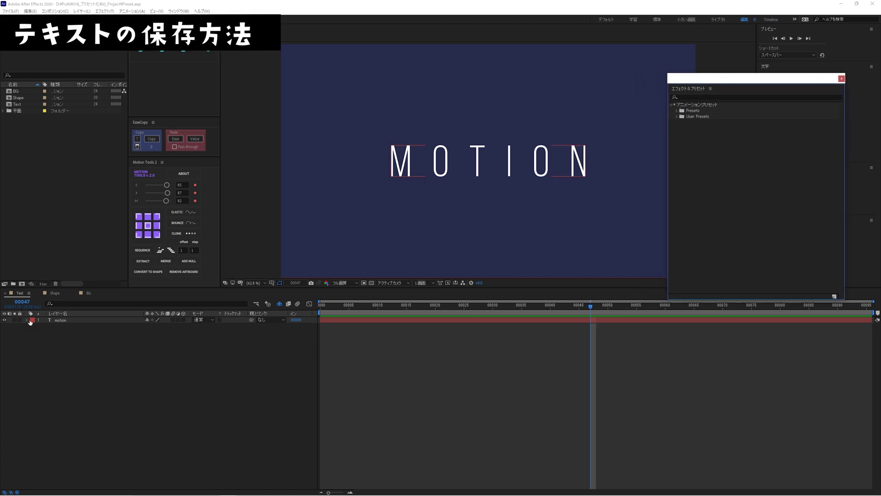
pyautogui.click(60, 320)
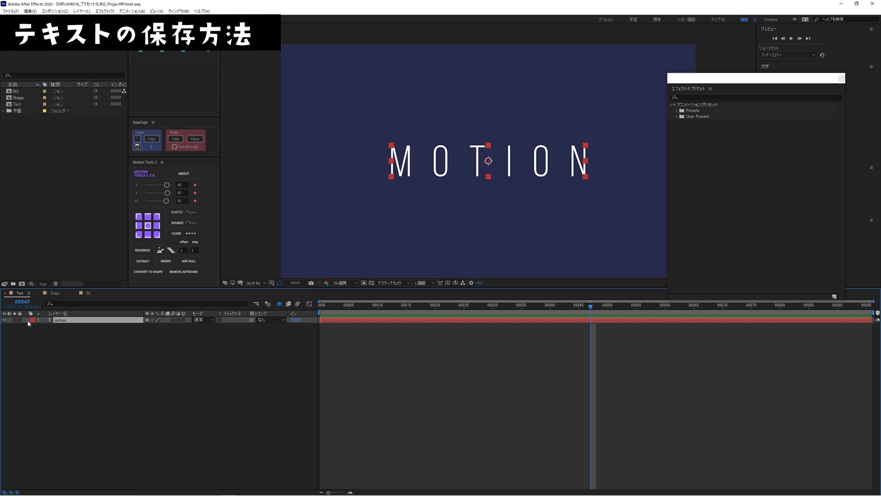
pyautogui.click(28, 320)
pyautogui.click(51, 361)
pyautogui.click(49, 327)
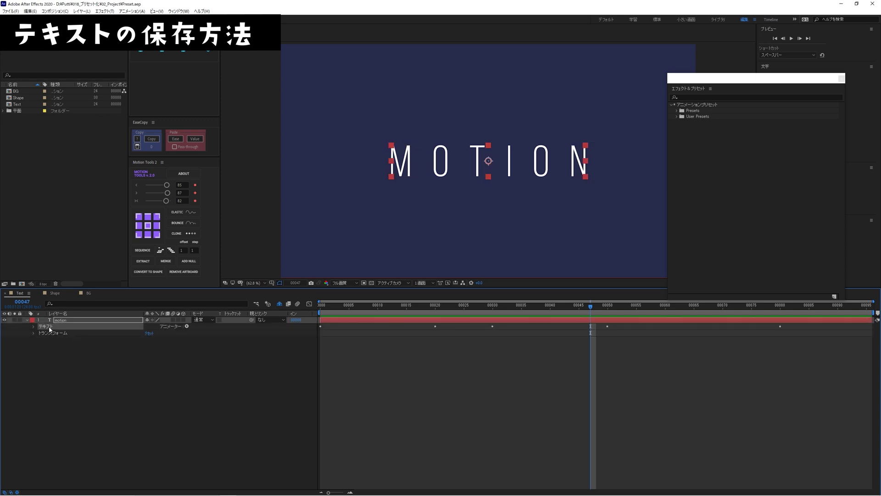
pyautogui.click(56, 349)
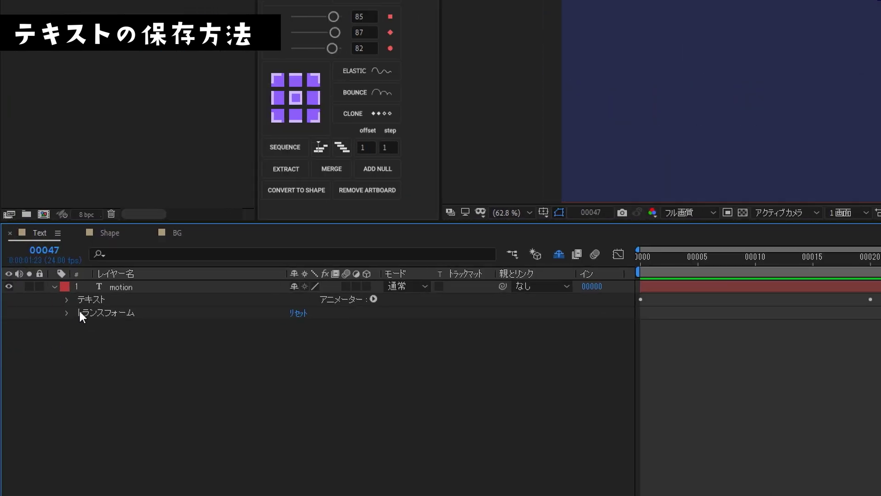
pyautogui.click(51, 325)
pyautogui.press('Return')
# - Expand テキスト to show the IN, OUT and Tracking animators, then select the whole テキスト group
pyautogui.click(67, 300)
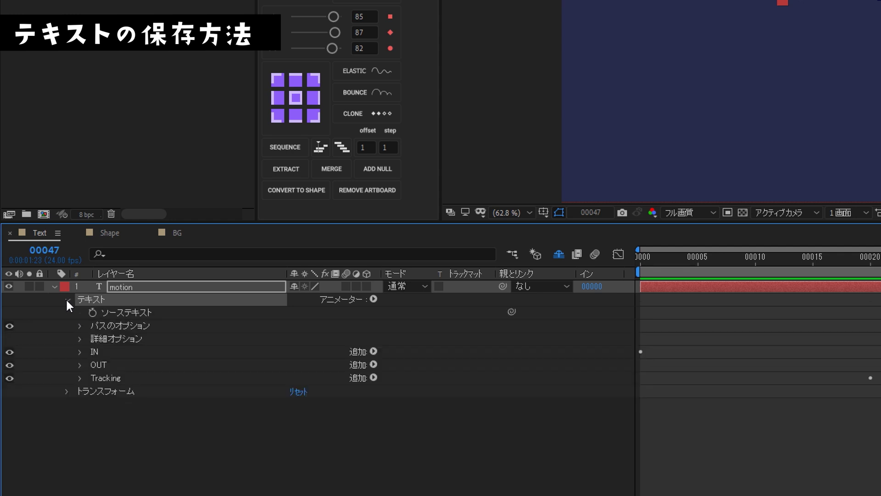
pyautogui.click(104, 352)
pyautogui.keyDown('shift'); pyautogui.click(107, 377); pyautogui.keyUp('shift')
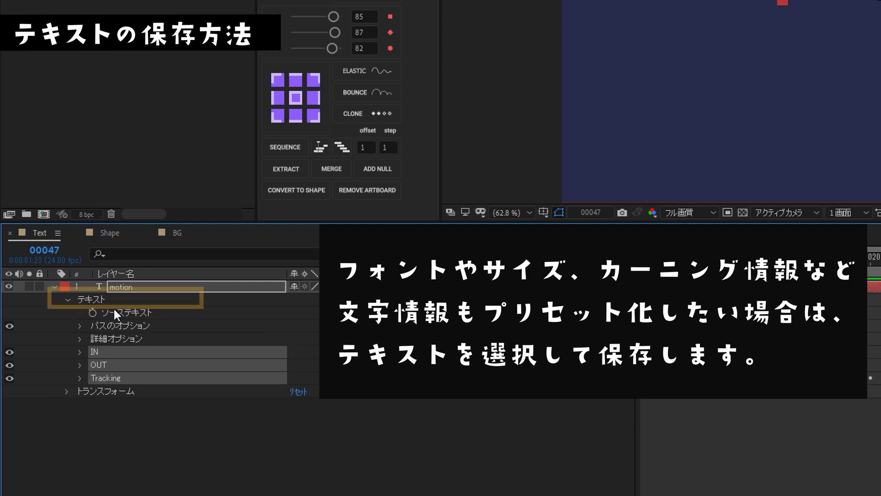
pyautogui.click(95, 300)
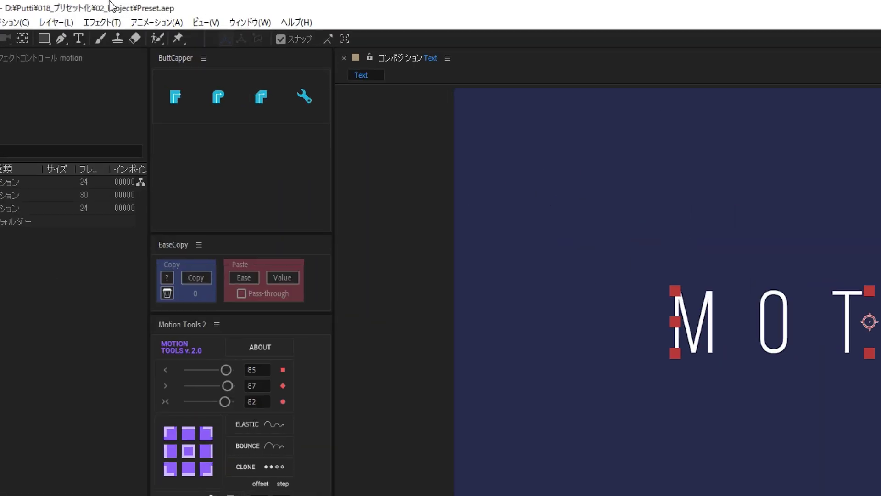
# - Save the selected テキスト group with Animation > Save Animation Preset
pyautogui.click(131, 11)
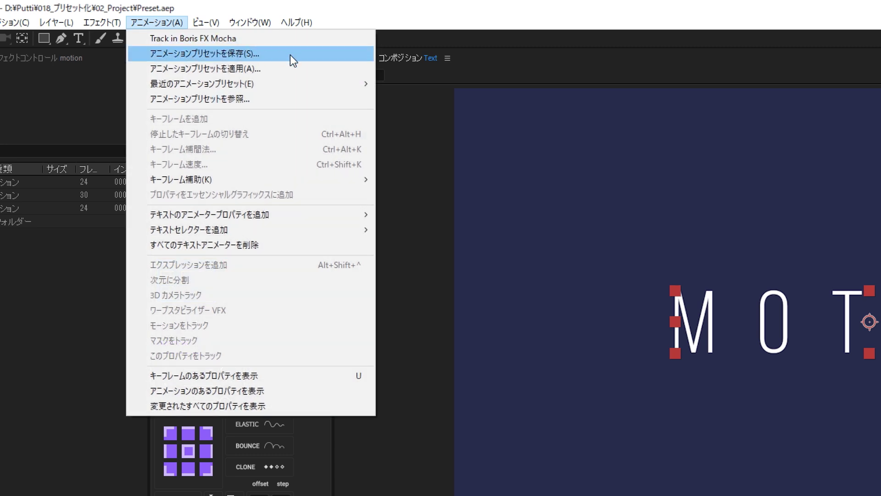
pyautogui.click(315, 54)
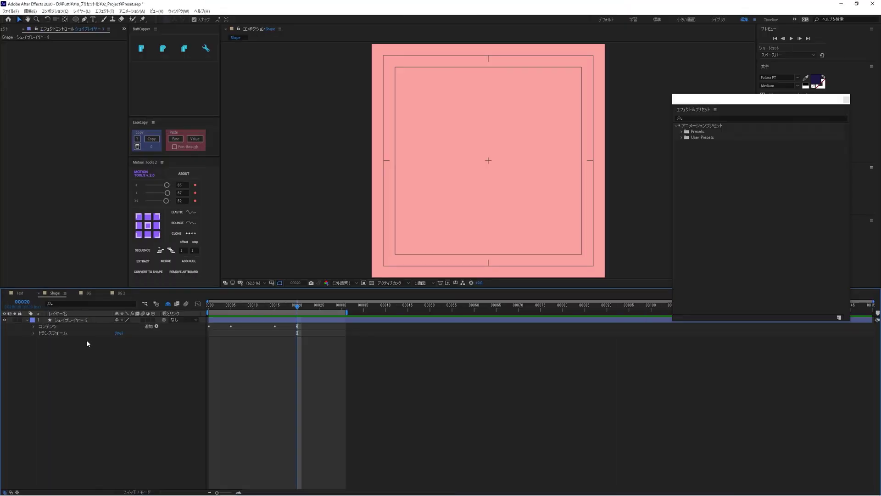
# - Preview the shape animation, select its コンテンツ group, and switch to the BG composition
pyautogui.press('space')
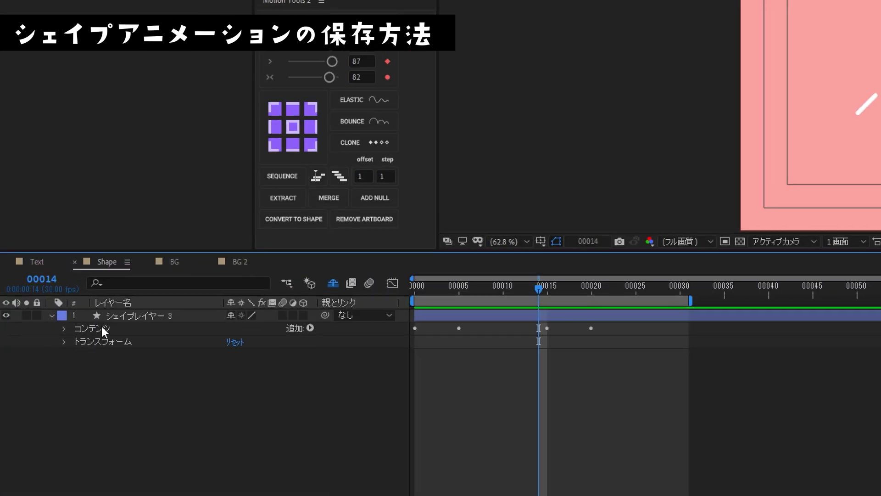
pyautogui.click(103, 328)
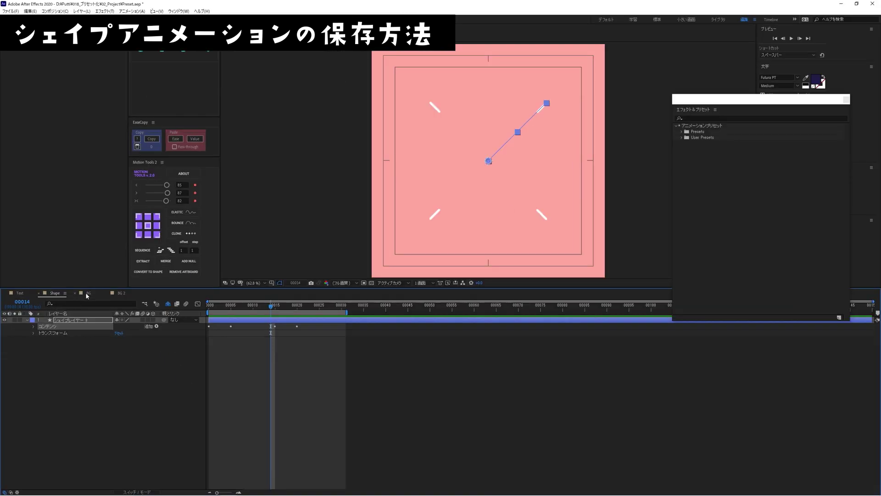
pyautogui.click(89, 293)
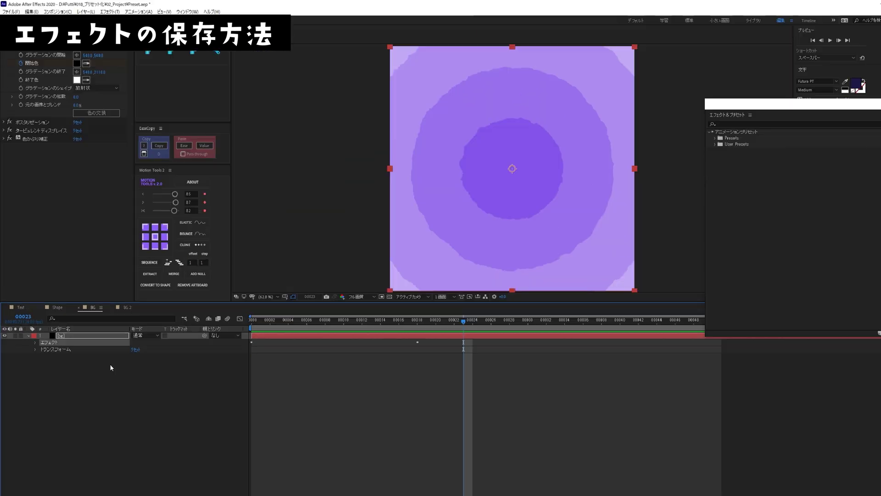
# - Switch to the BG 2 composition
pyautogui.click(121, 293)
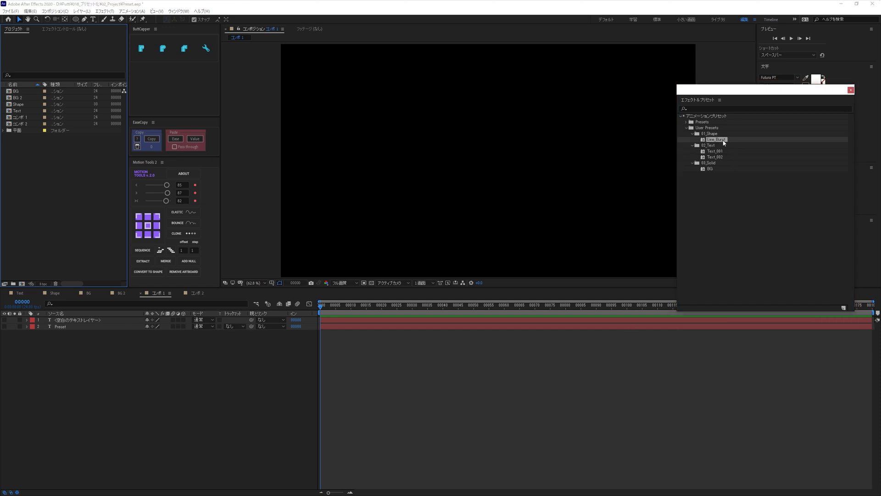
# - Apply Text_001 with no layer selected, preview the new motion layer it adds, then delete it
pyautogui.click(723, 157)
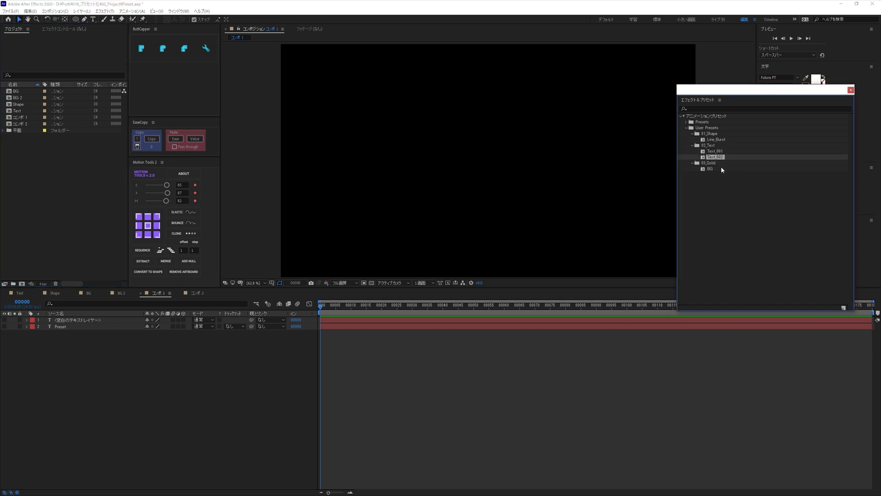
pyautogui.click(728, 183)
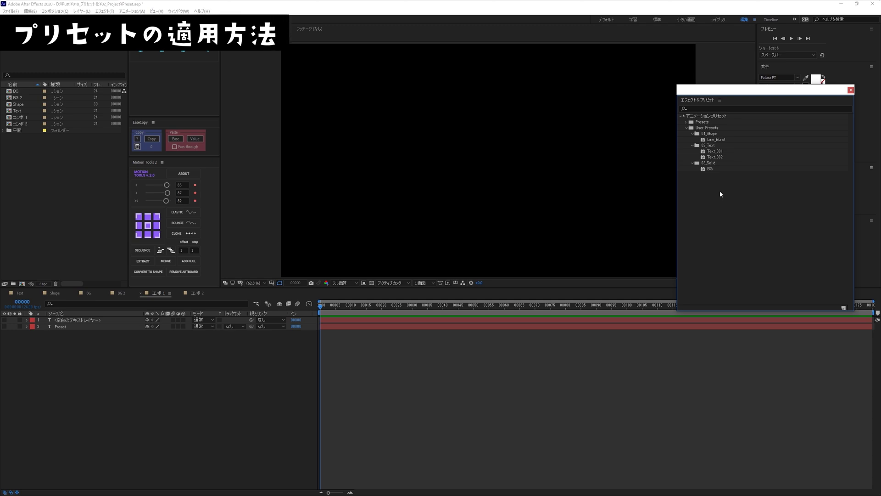
pyautogui.doubleClick(715, 151)
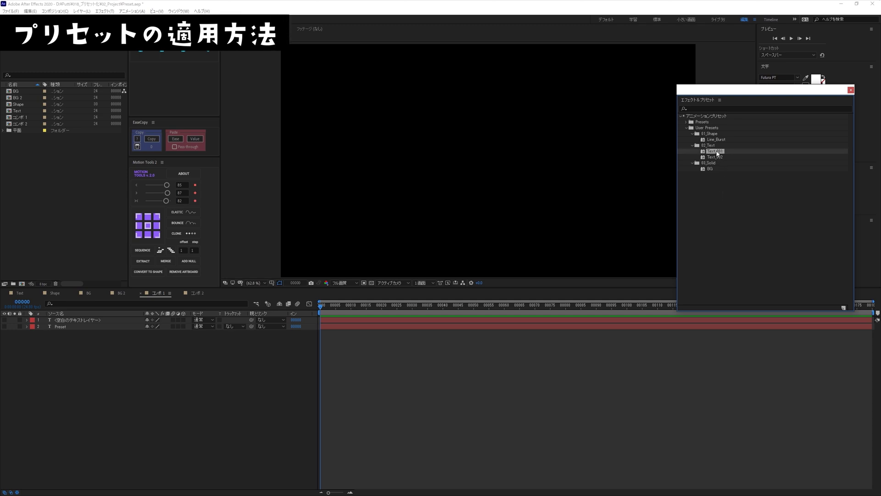
pyautogui.press('space')
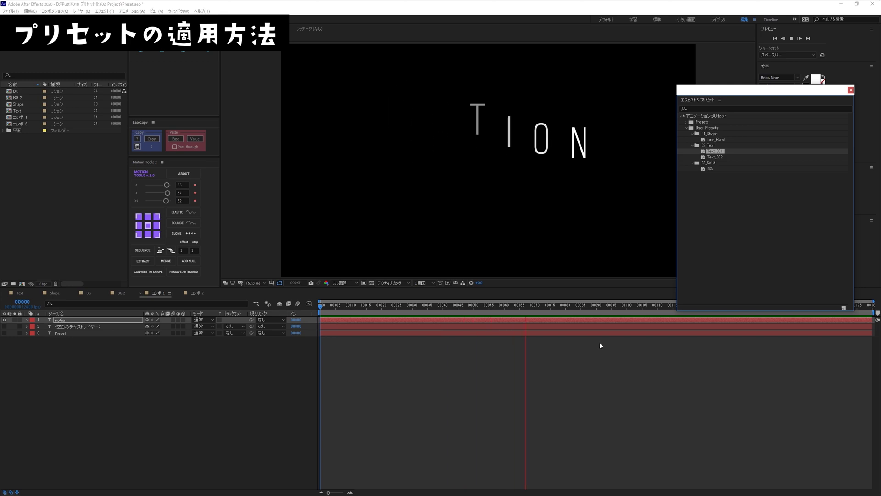
pyautogui.press('space')
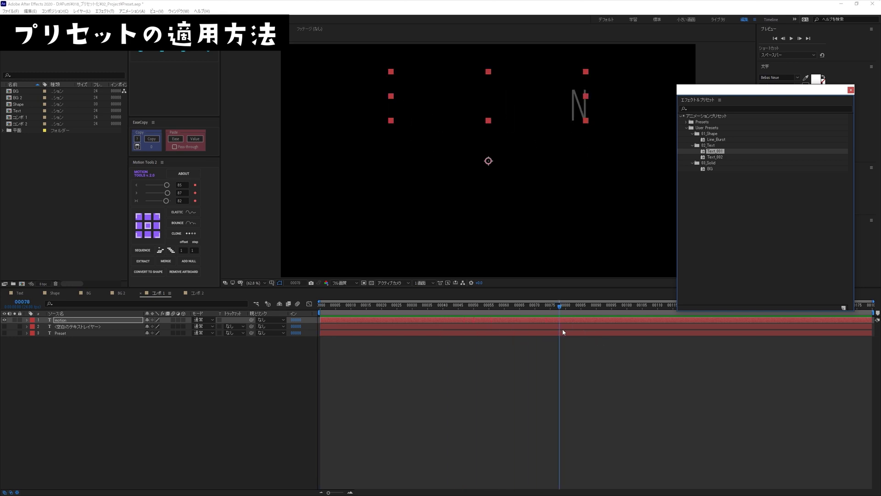
pyautogui.press('Return')
pyautogui.press('Delete')
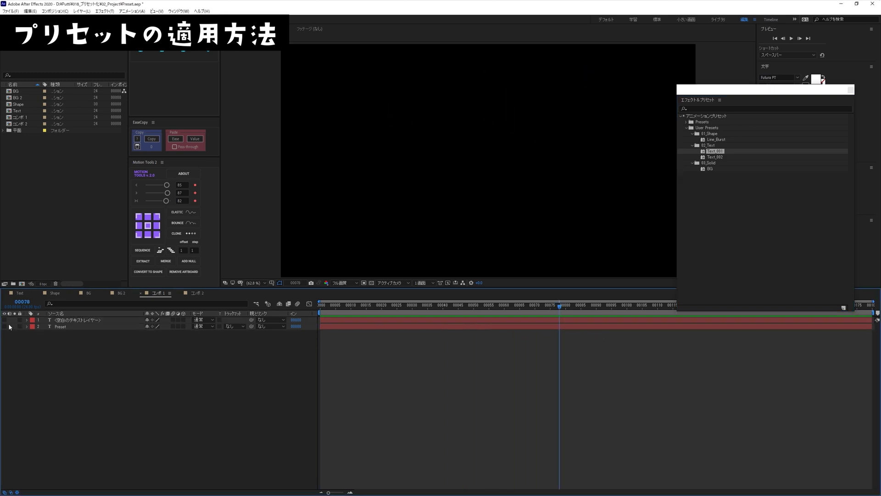
# - Apply Text_001 to the selected empty text layer mid-timeline, preview it, then undo
pyautogui.click(64, 321)
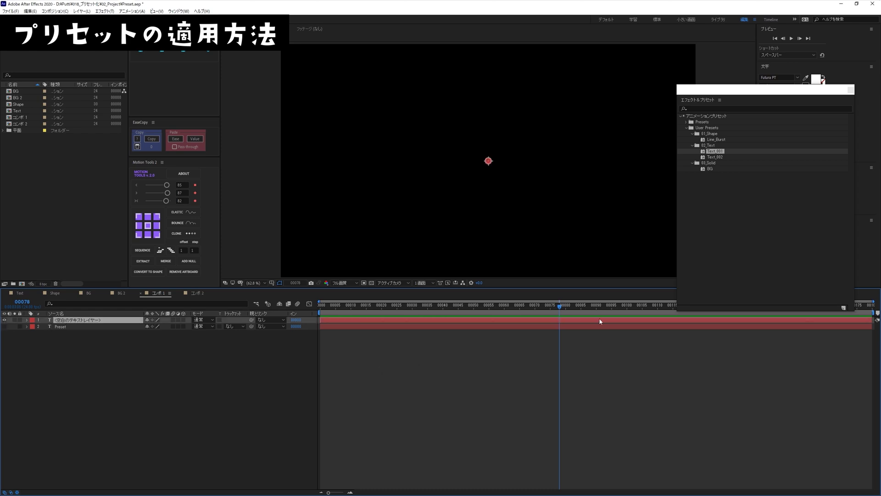
pyautogui.doubleClick(715, 152)
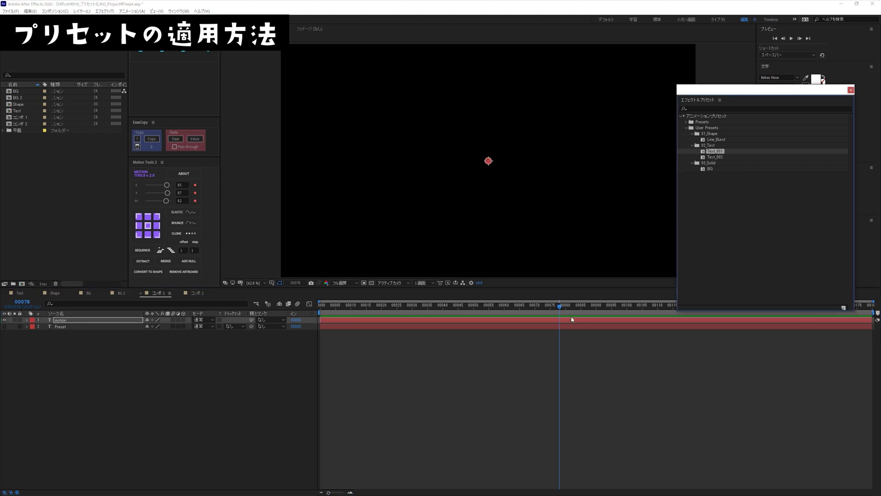
pyautogui.press('space')
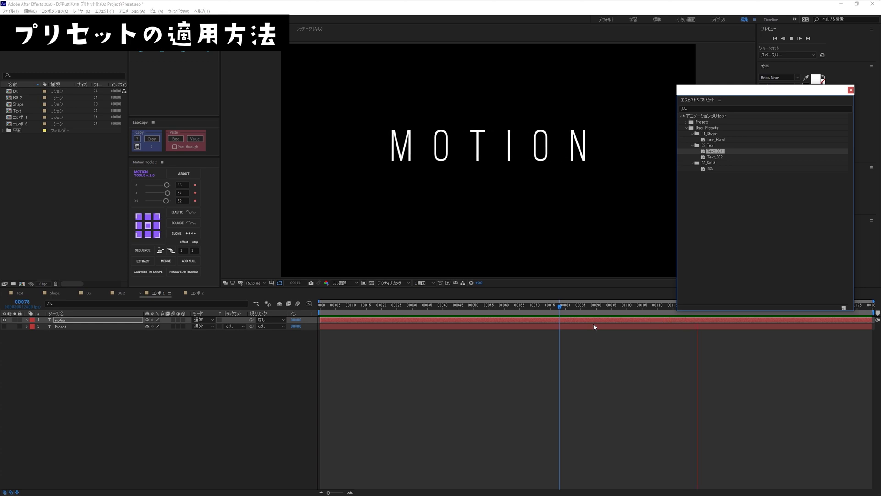
pyautogui.hotkey('ctrl', 'z')
# - From frame 0, drag Text_001 onto the empty text layer and preview the MOTION animation
pyautogui.press('Home')
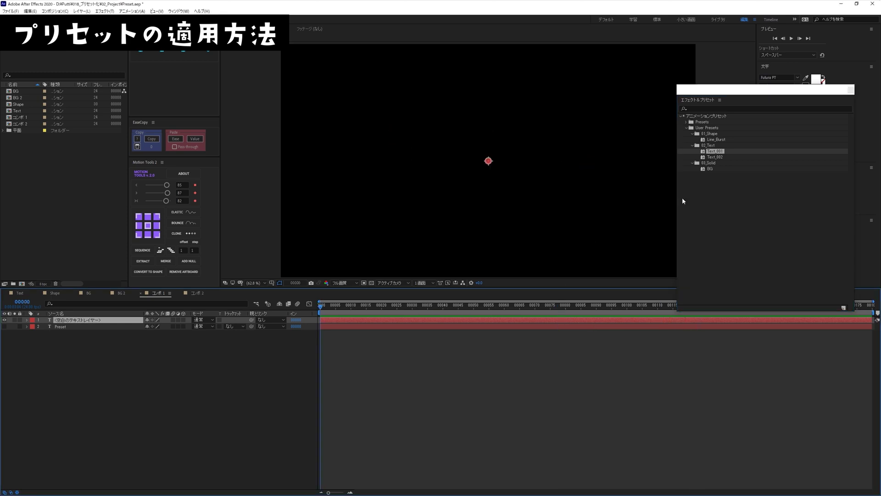
pyautogui.moveTo(708, 155); pyautogui.dragTo(106, 318)
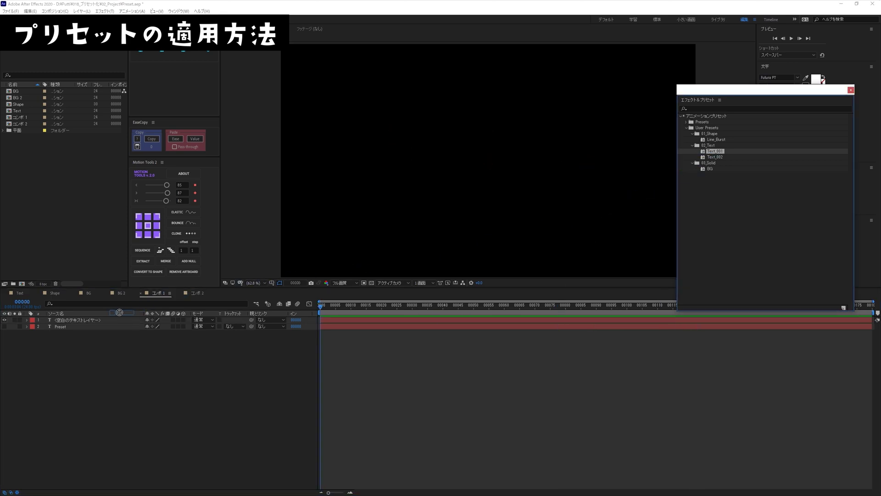
pyautogui.press('space')
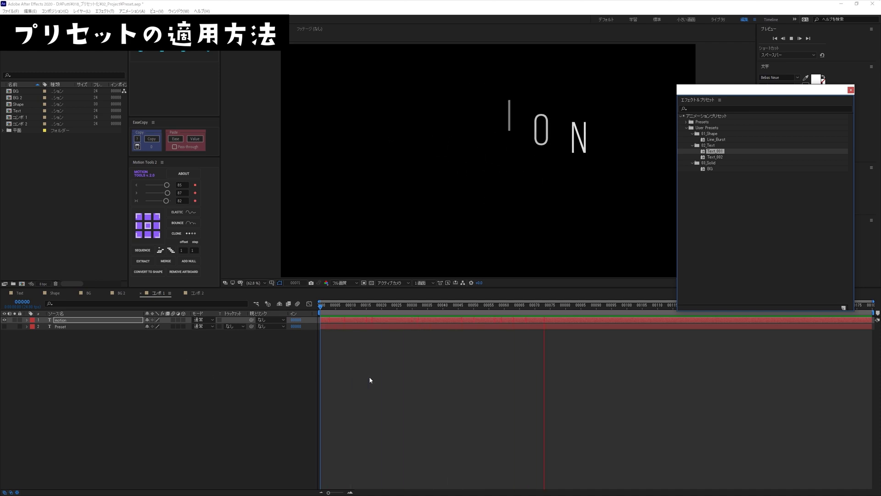
pyautogui.press('space')
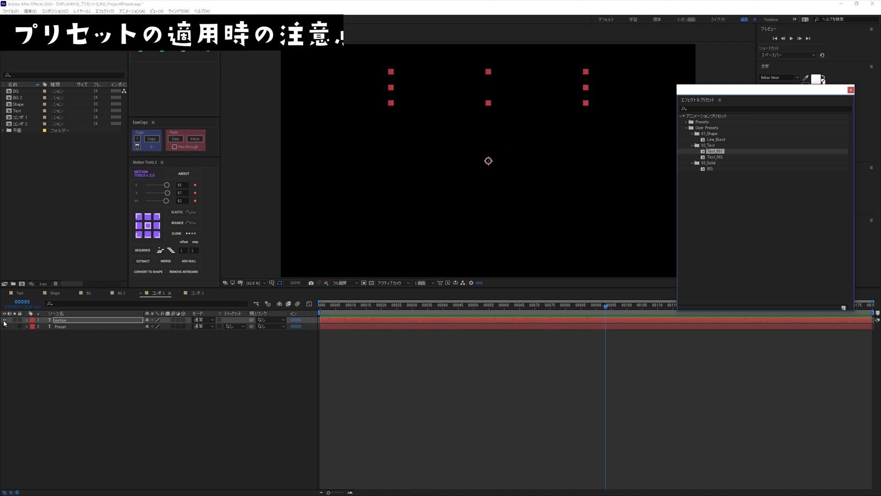
# - Hide the motion layer, show the Preset layer, apply Text_001 to it from frame 0, and scrub to frame 34
pyautogui.click(14, 332)
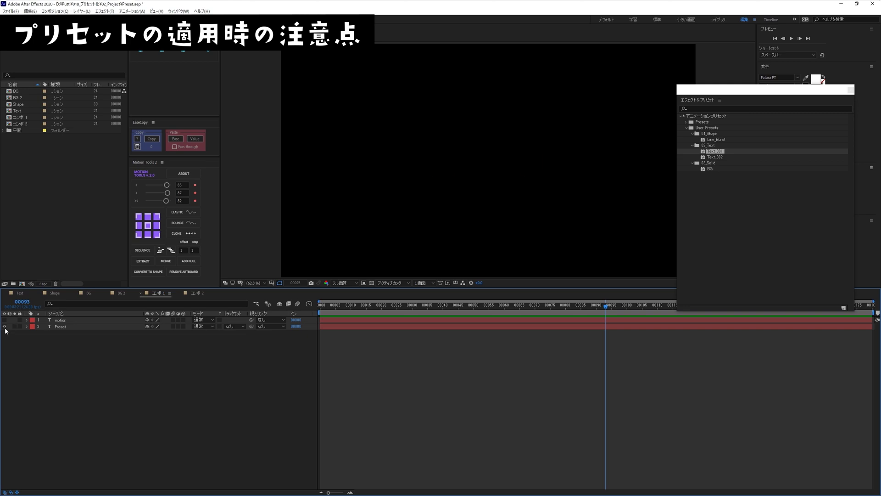
pyautogui.click(5, 327)
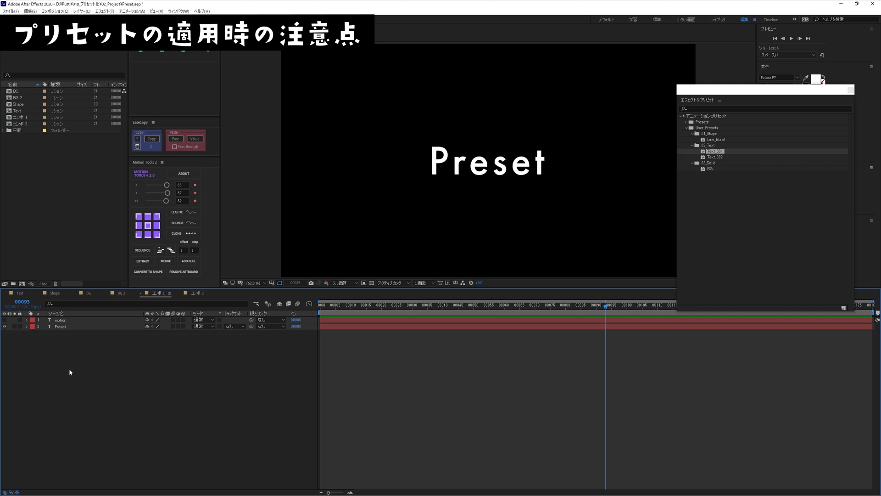
pyautogui.moveTo(359, 305); pyautogui.dragTo(320, 305)
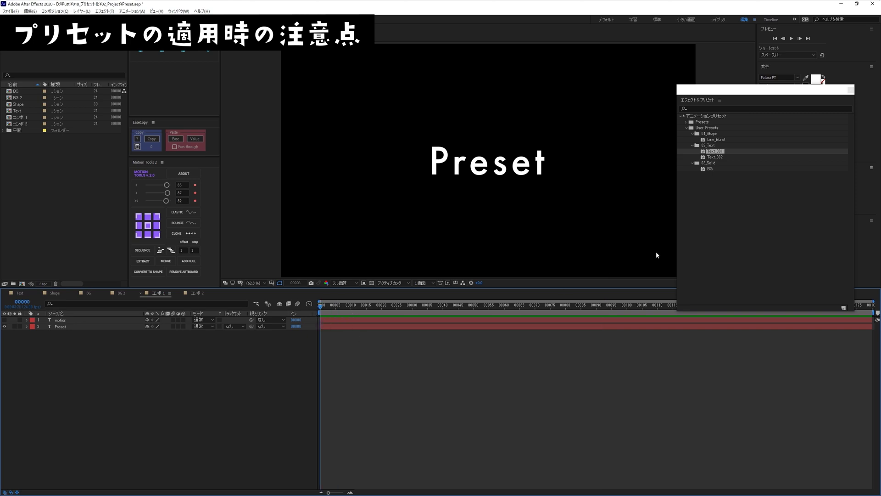
pyautogui.moveTo(717, 154); pyautogui.dragTo(83, 329)
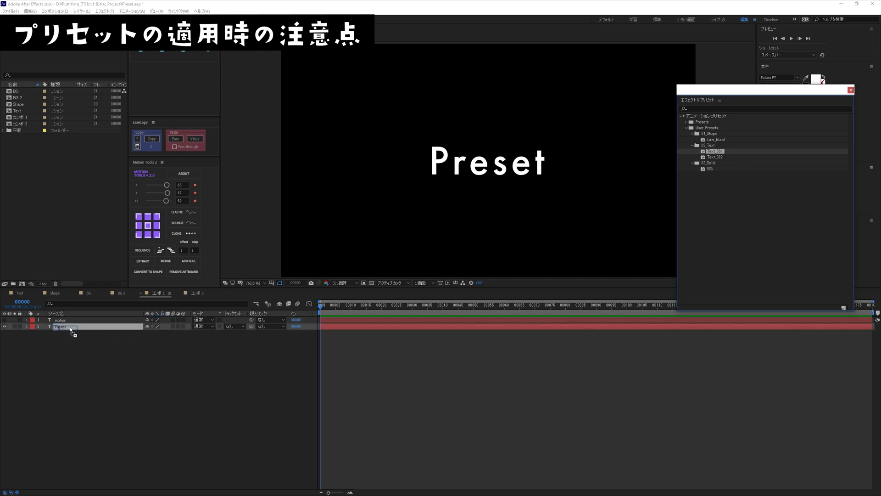
pyautogui.moveTo(70, 327); pyautogui.dragTo(70, 328)
pyautogui.write('motion 2')
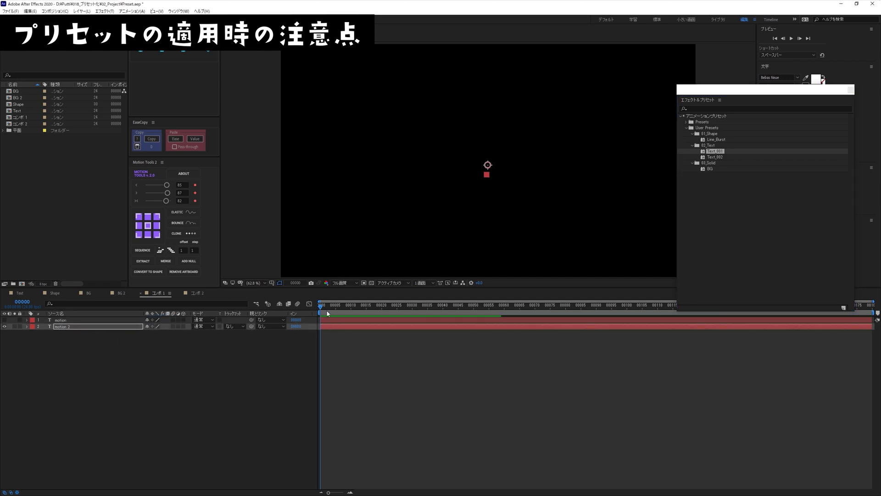
pyautogui.moveTo(327, 313); pyautogui.dragTo(480, 320)
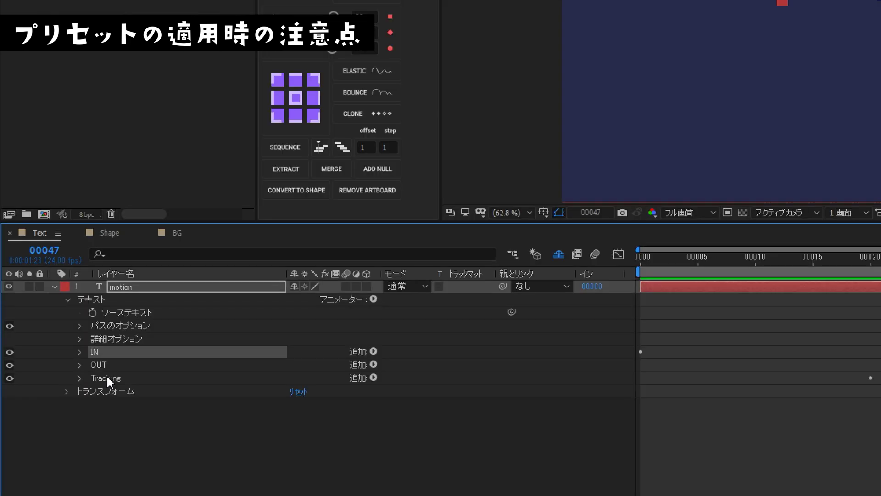
# - Apply Text_002 to the Preset layer, preview it, then return to frame 0 and scrub through
pyautogui.keyDown('shift'); pyautogui.click(106, 376); pyautogui.keyUp('shift')
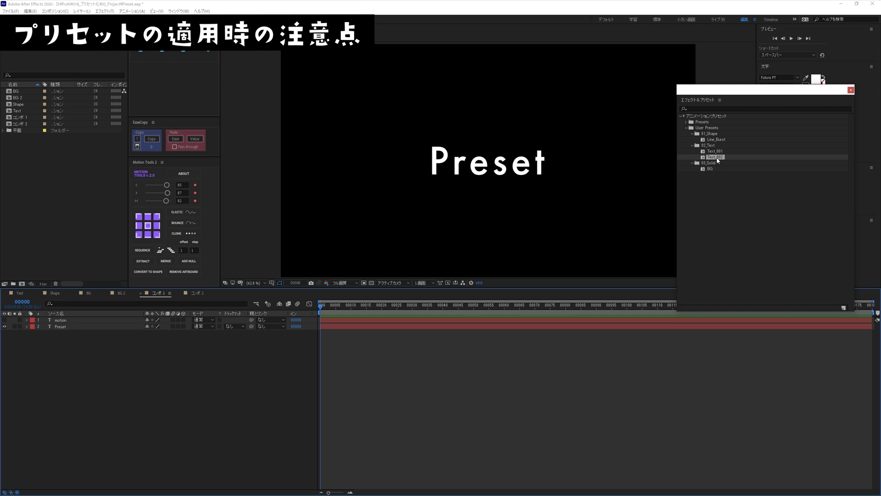
pyautogui.moveTo(718, 161); pyautogui.dragTo(87, 328)
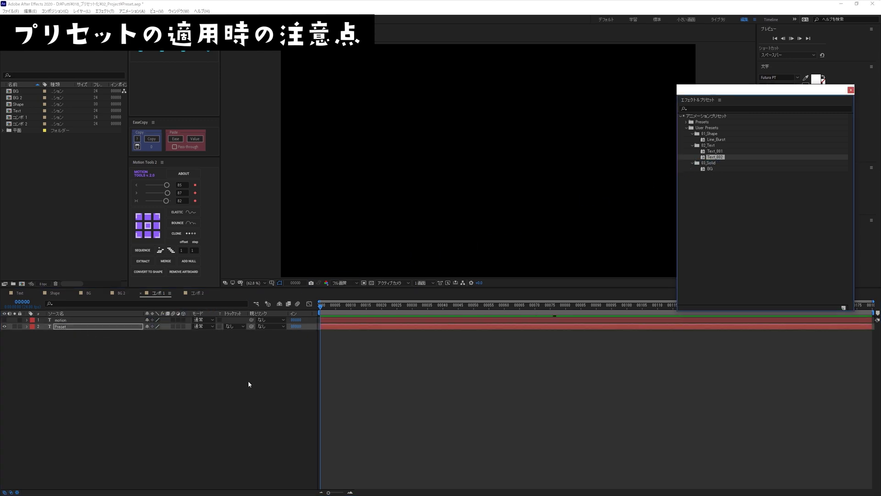
pyautogui.press('space')
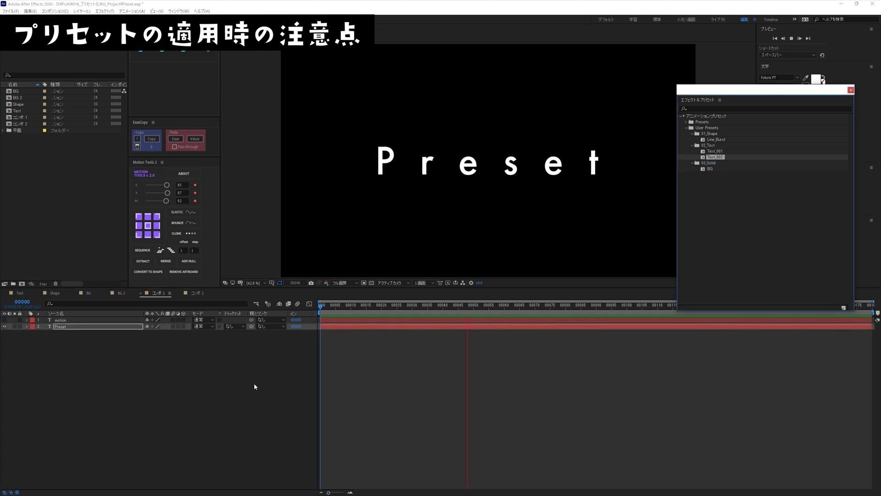
pyautogui.press('space')
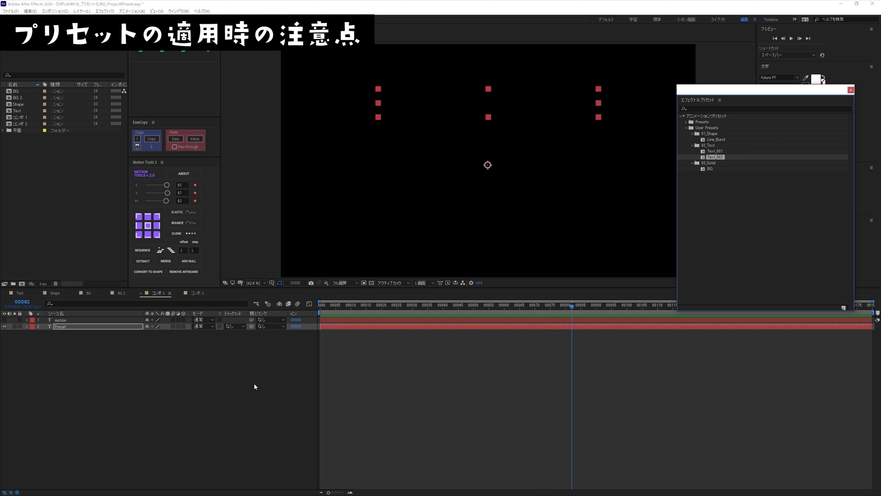
pyautogui.click(282, 385)
pyautogui.press('Home')
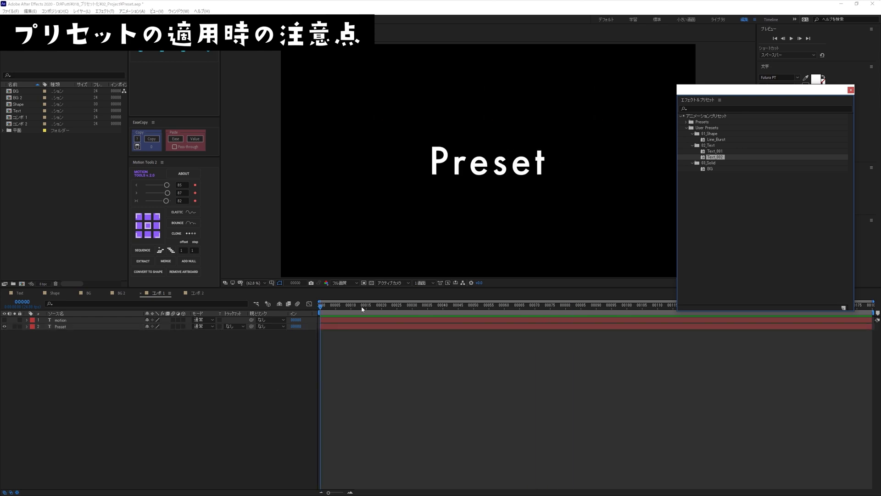
pyautogui.moveTo(360, 313)
pyautogui.mouseDown()
pyautogui.moveTo(480, 315)
pyautogui.moveTo(442, 311)
pyautogui.mouseUp()
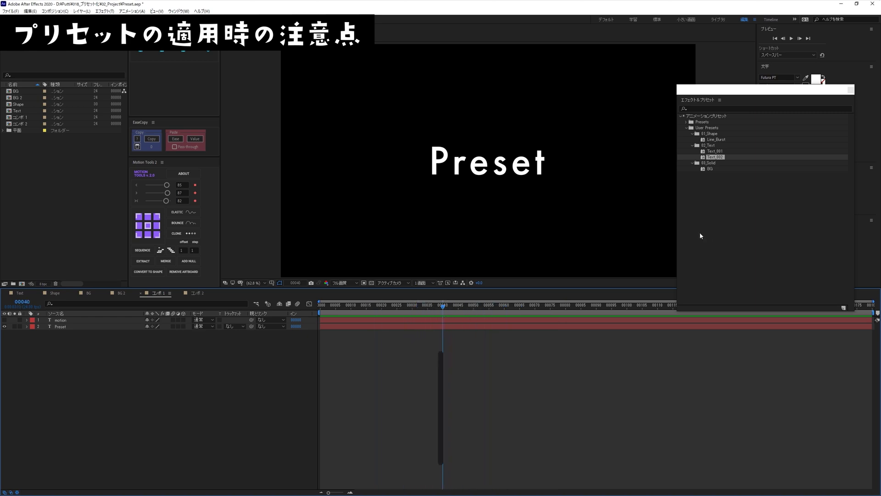
# - Reapply Text_002 to the Preset layer at frame 40, check frames 40–45, then open コンポ 2
pyautogui.click(714, 158)
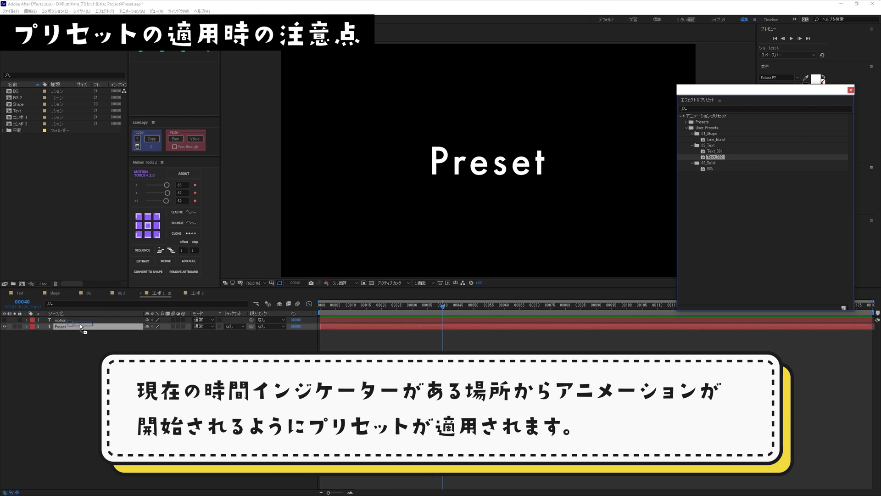
pyautogui.moveTo(713, 158); pyautogui.dragTo(451, 326)
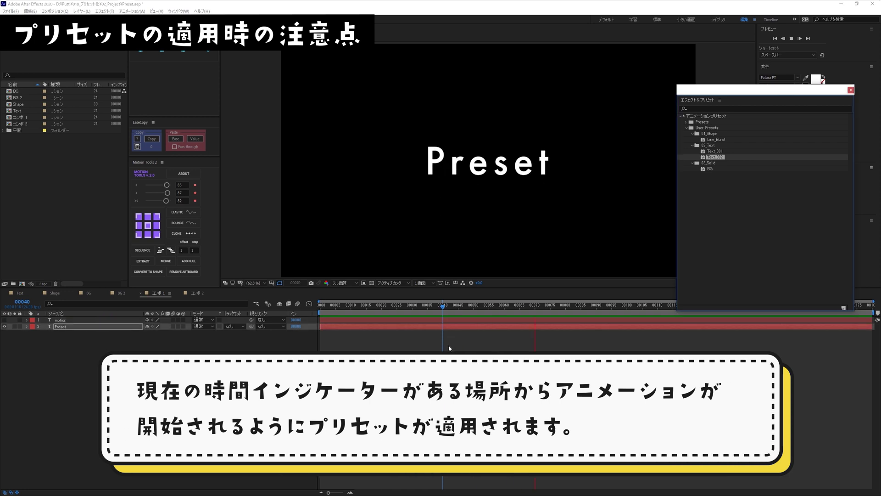
pyautogui.click(456, 308)
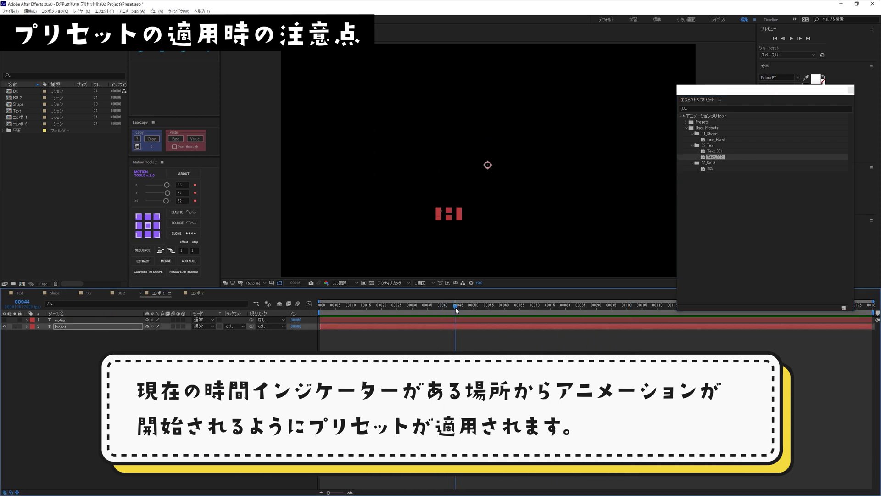
pyautogui.moveTo(461, 311); pyautogui.dragTo(449, 314)
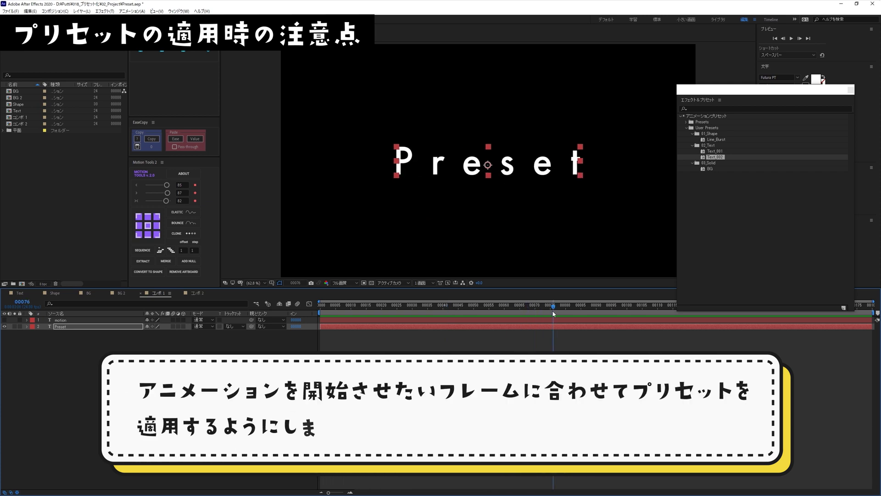
pyautogui.click(444, 315)
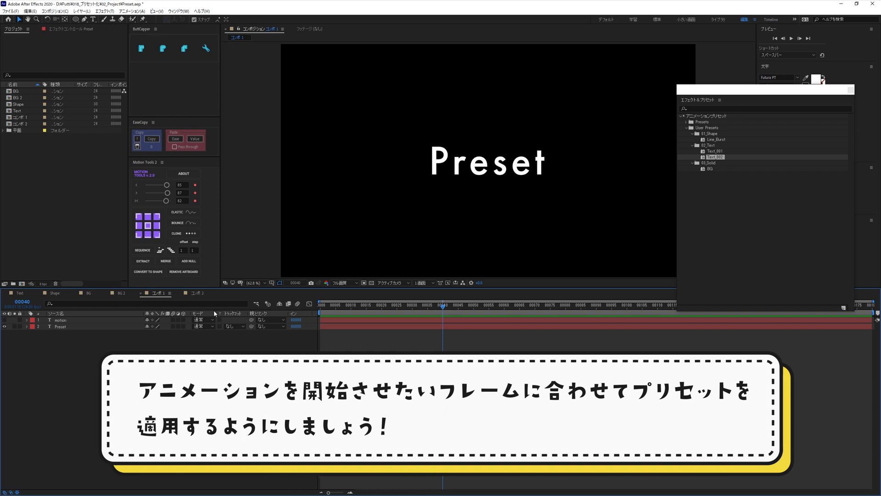
pyautogui.click(197, 294)
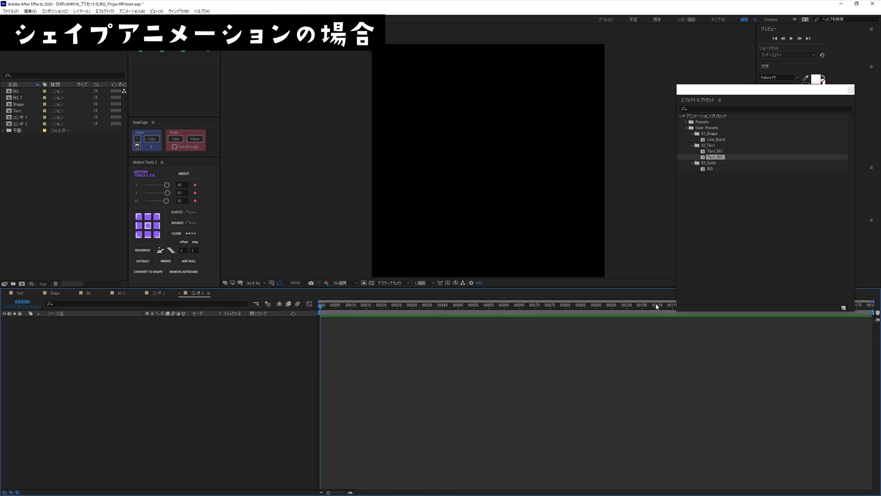
# - Apply the 01_Shape Line_Burst preset to コンポ 2 and preview its four white lines bursting outward
pyautogui.moveTo(650, 304); pyautogui.dragTo(656, 295)
pyautogui.click(717, 139)
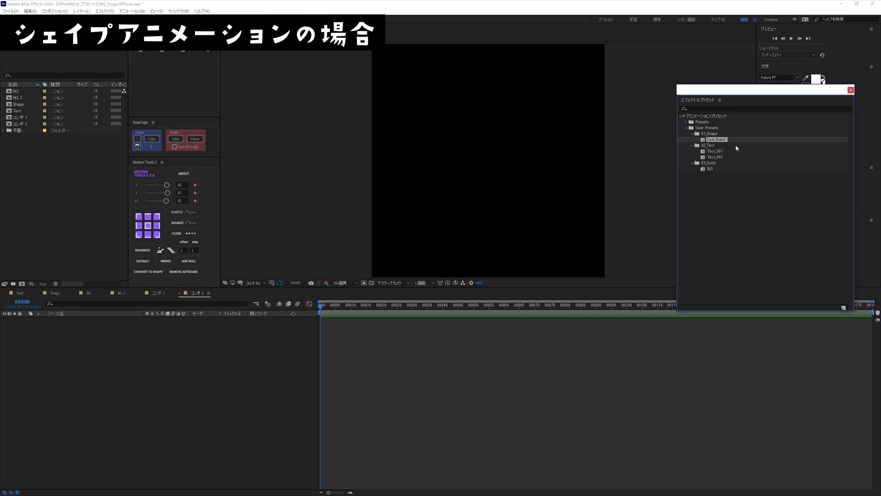
pyautogui.doubleClick(717, 139)
pyautogui.press('space')
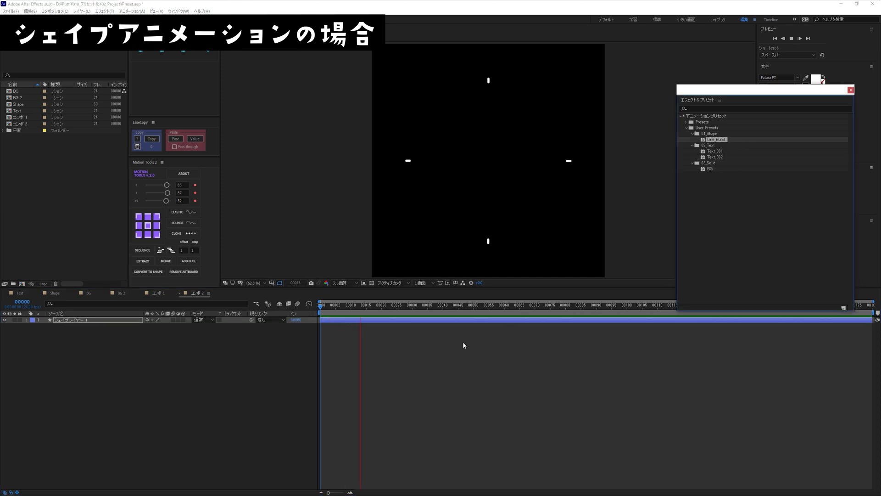
pyautogui.click(312, 339)
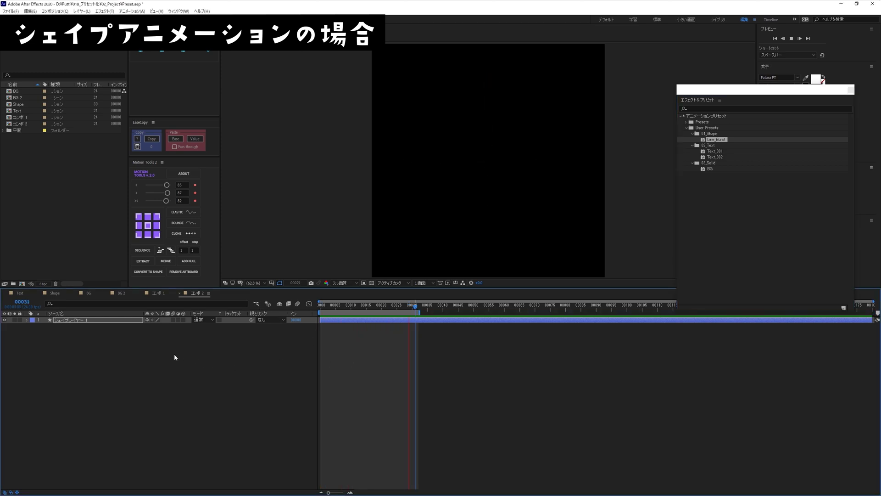
pyautogui.click(198, 364)
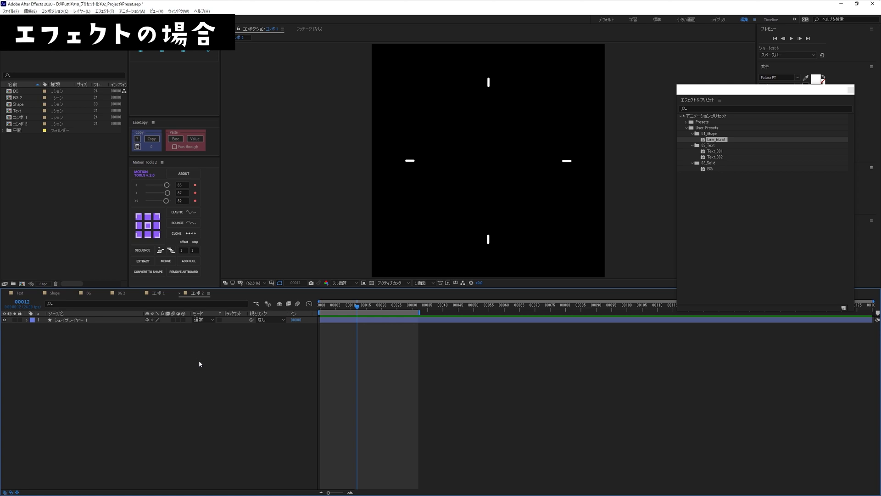
# - Add the 03_Solid BG preset as solid 平面 2 beneath the Line_Burst shape layer, then preview from the start
pyautogui.click(711, 169)
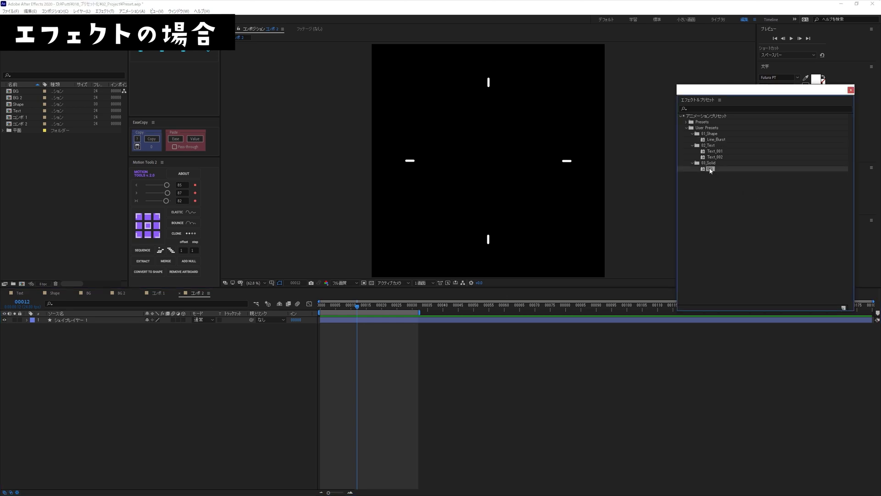
pyautogui.moveTo(710, 170); pyautogui.dragTo(233, 342)
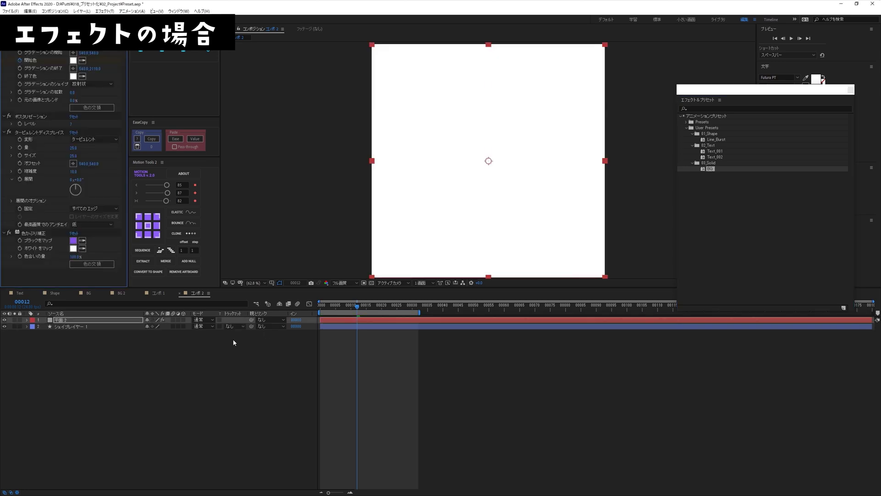
pyautogui.moveTo(84, 321); pyautogui.dragTo(90, 329)
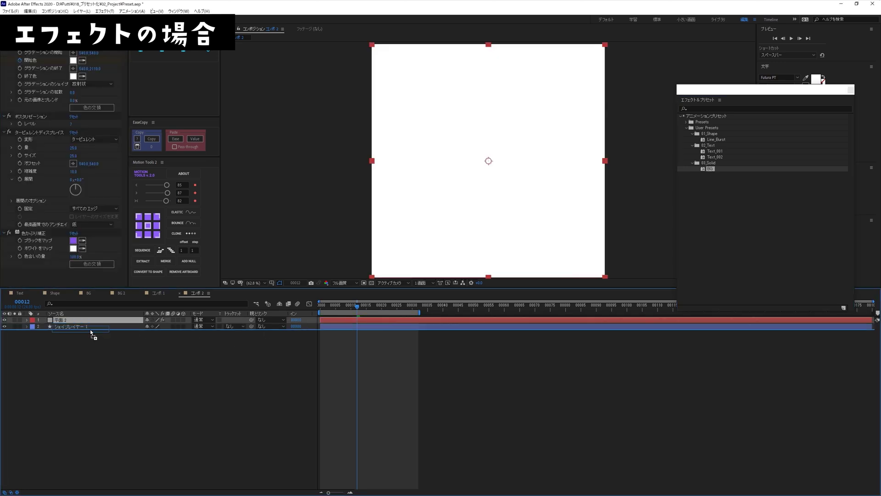
pyautogui.moveTo(359, 307); pyautogui.dragTo(319, 306)
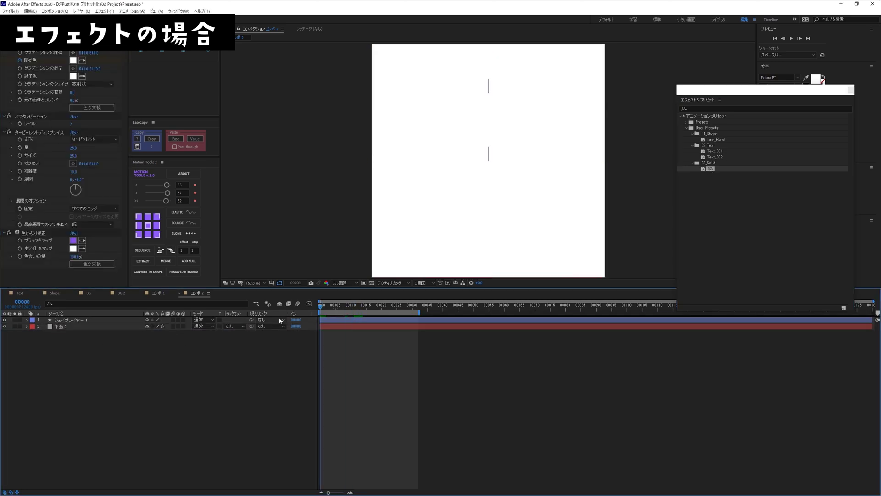
pyautogui.press('space')
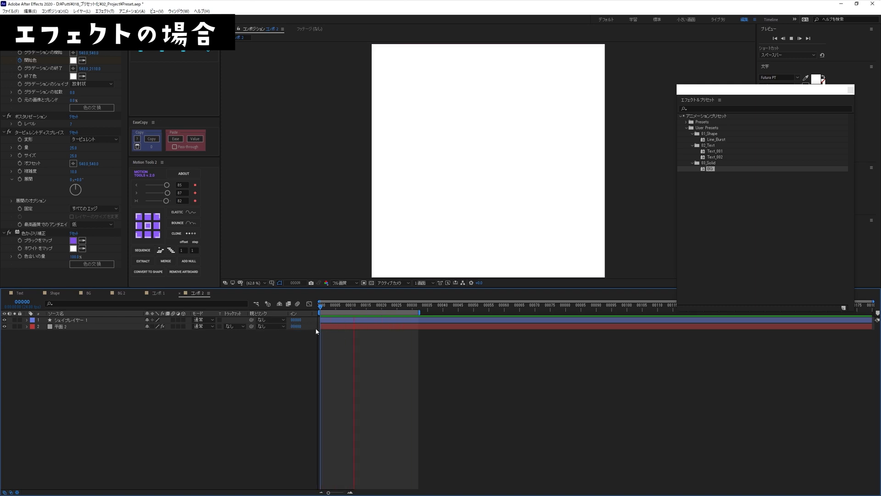
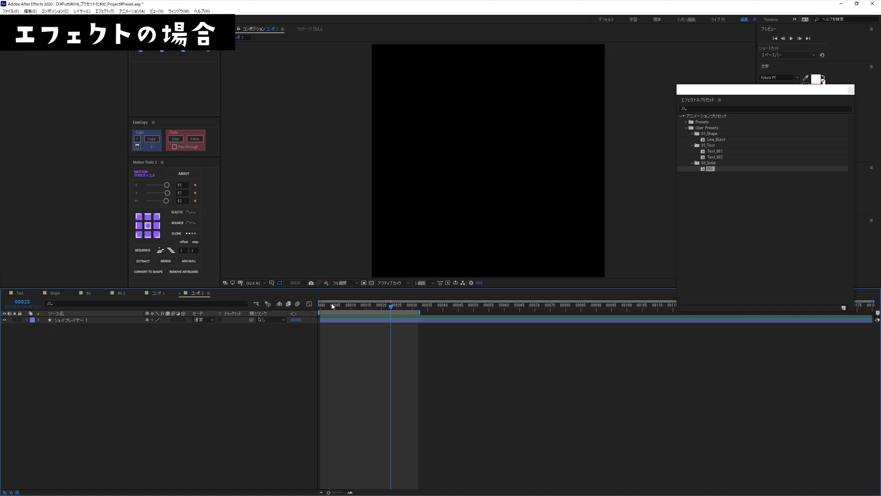
# - Replace the old solid with a new one made from the BG preset, then preview the ripple animation
pyautogui.press('Home')
pyautogui.doubleClick(710, 169)
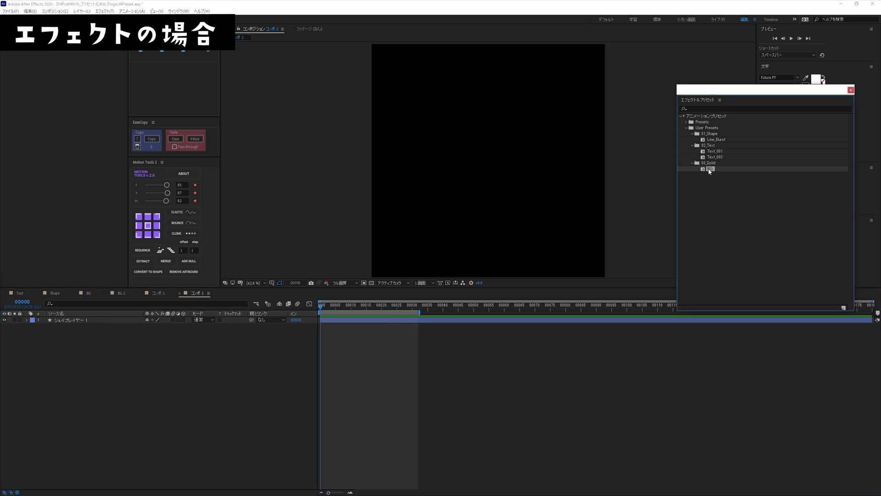
pyautogui.press('space')
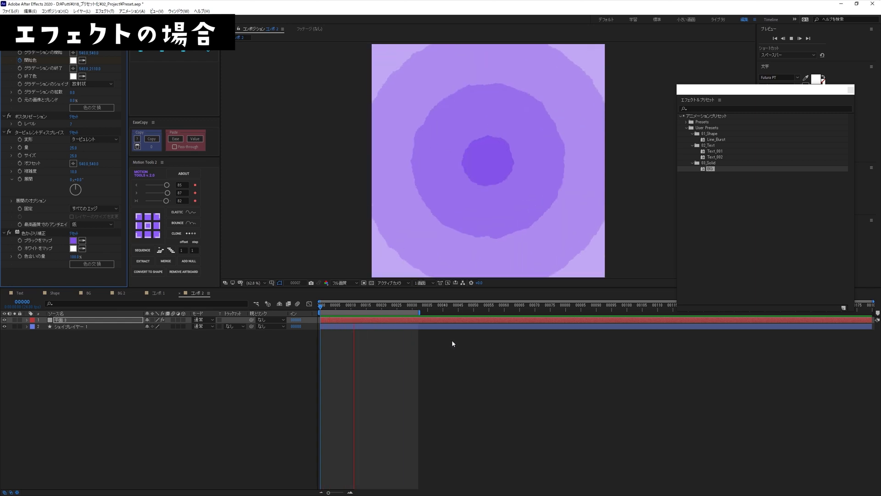
pyautogui.click(66, 323)
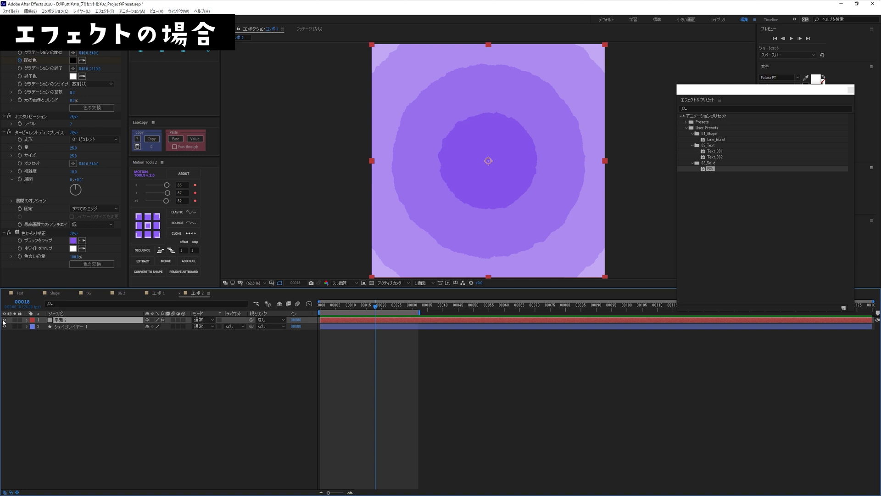
# - Strip all effects from the solid, then apply the BG preset to the grey solid layer
pyautogui.hotkey('ctrl', 'shift', 'e')
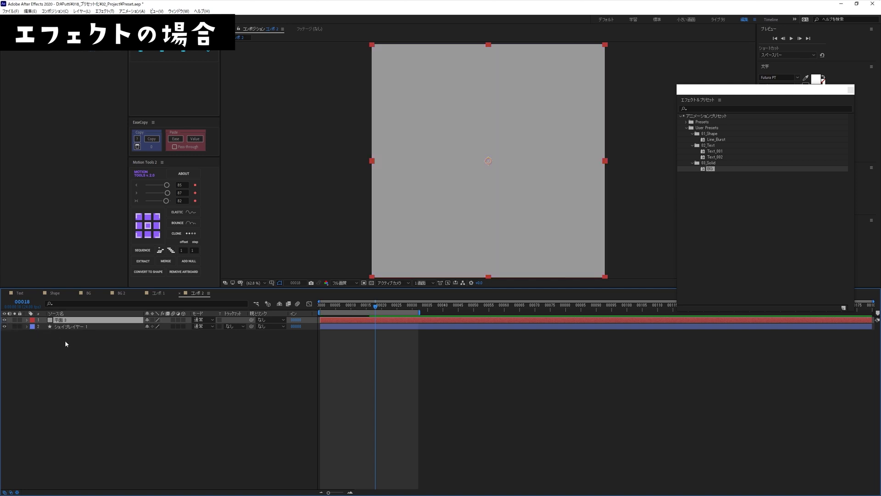
pyautogui.click(65, 340)
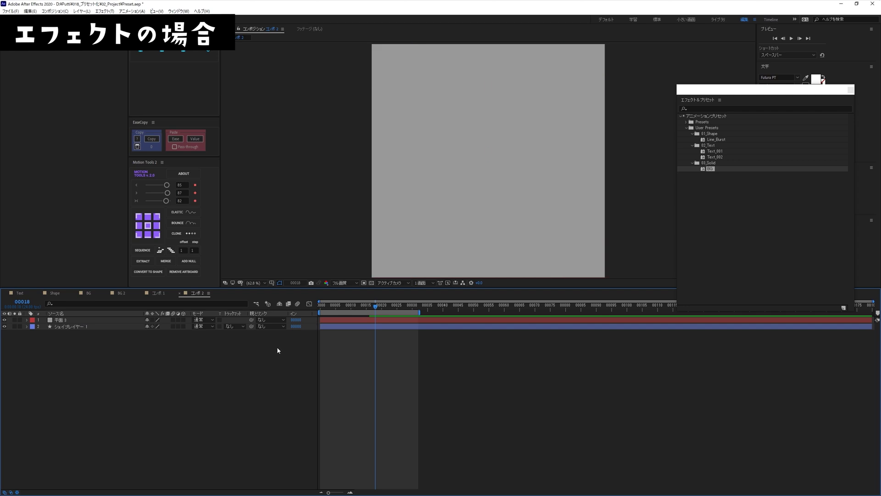
pyautogui.click(116, 322)
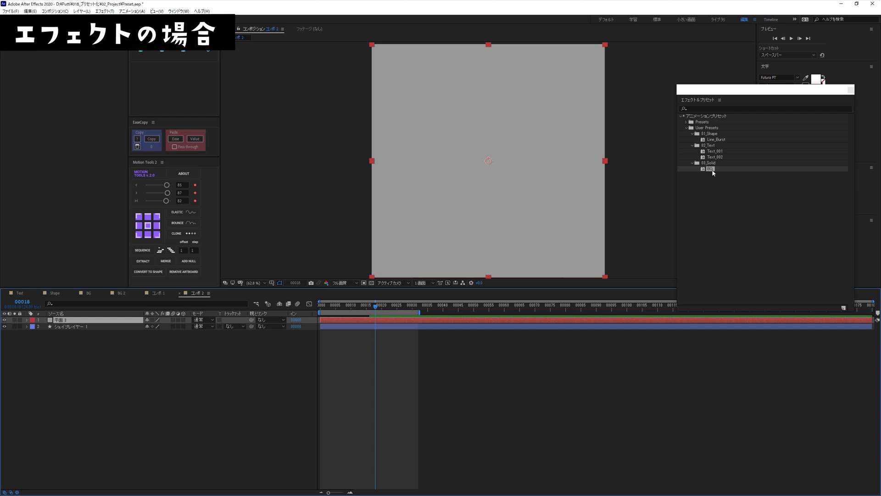
pyautogui.moveTo(711, 169); pyautogui.dragTo(94, 323)
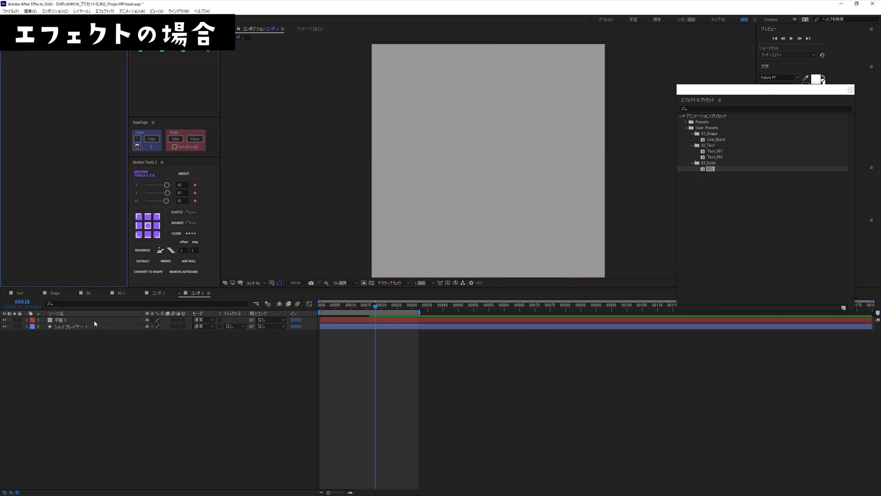
# - Preview the purple ripple gradient and check it at frame 30
pyautogui.press('space')
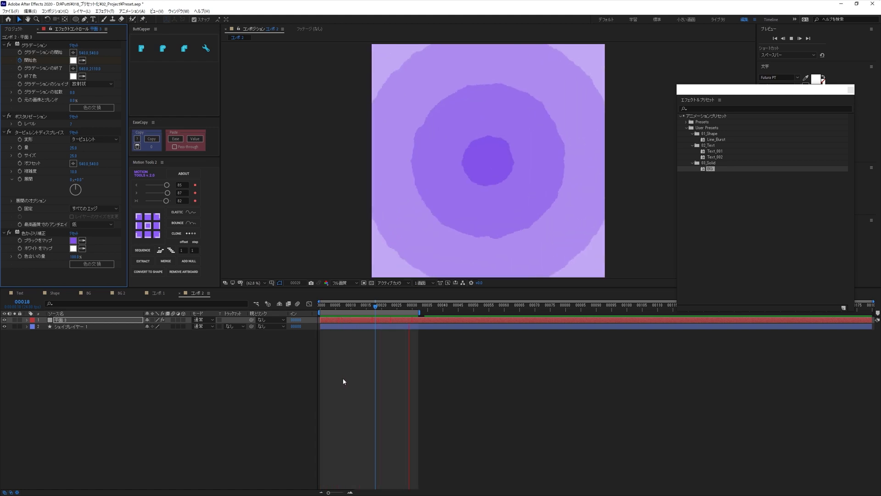
pyautogui.press('space')
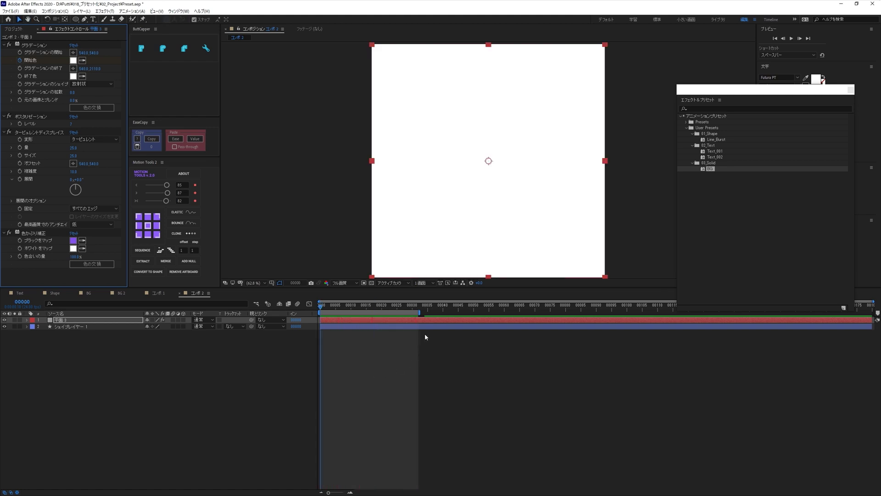
pyautogui.click(412, 311)
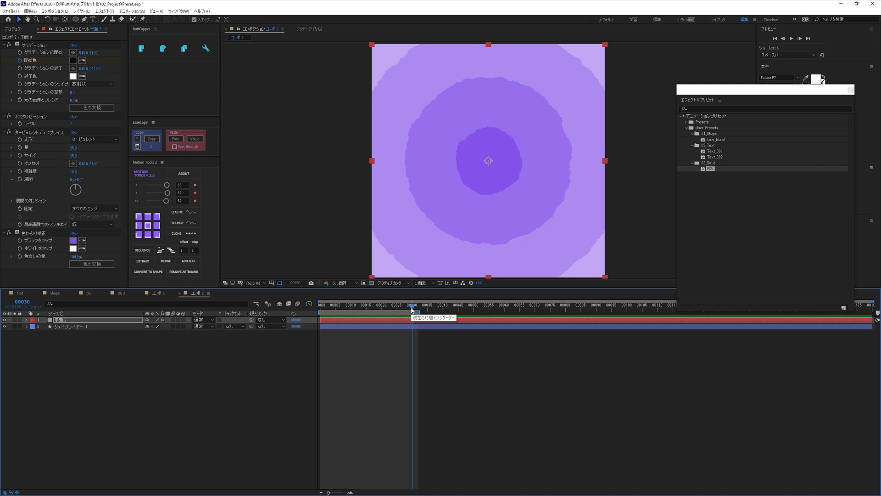